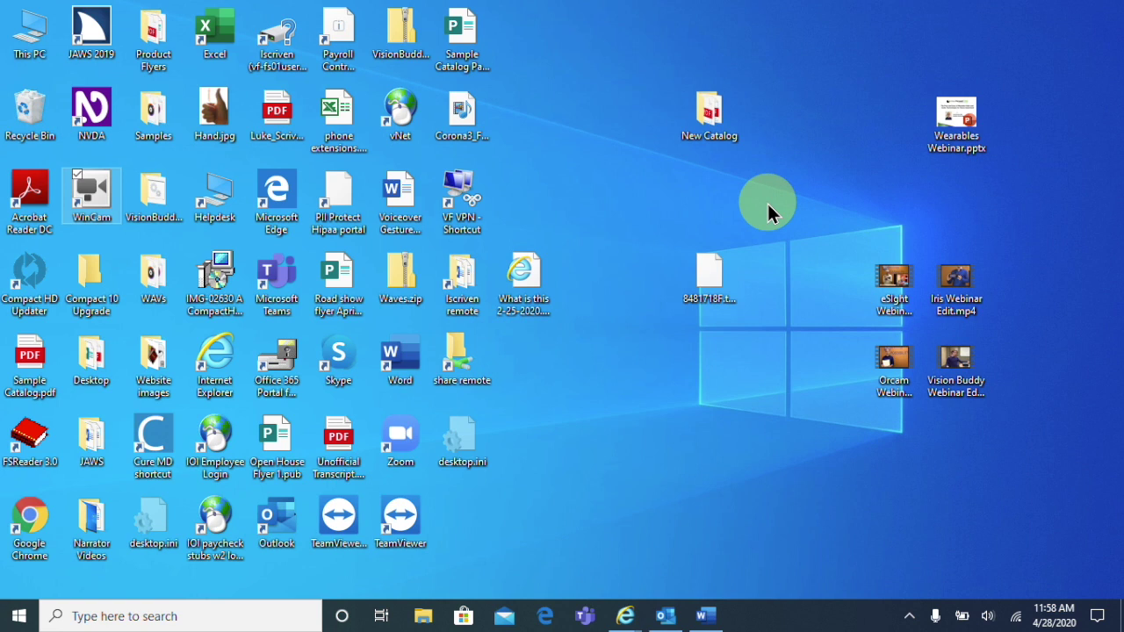
In Windows Settings, go to Ease of Access and open the Speech page under Interaction.
{"action": "key", "text": "super+i"}
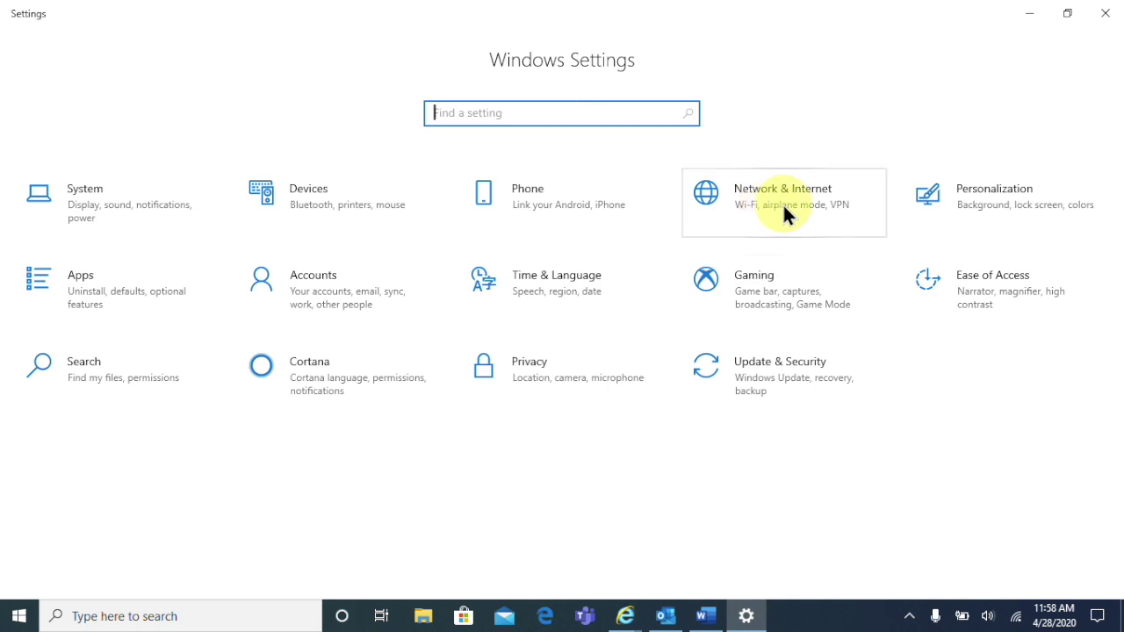
{"action": "left_click", "coordinate": [984, 295]}
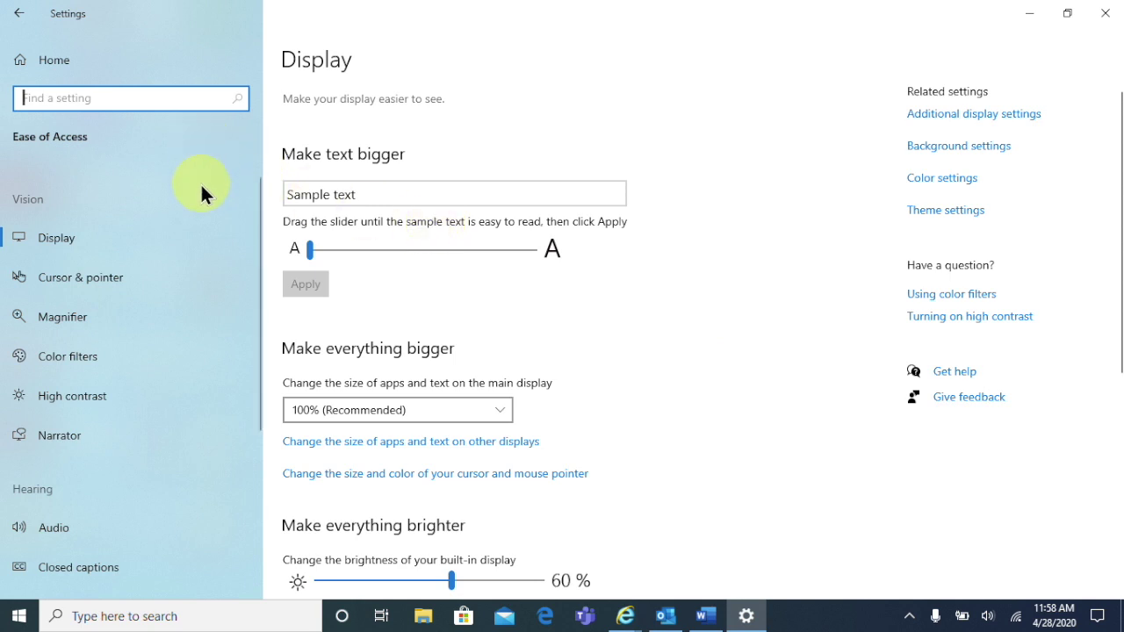
{"action": "scroll", "coordinate": [200, 182], "scroll_direction": "down", "scroll_amount": 3}
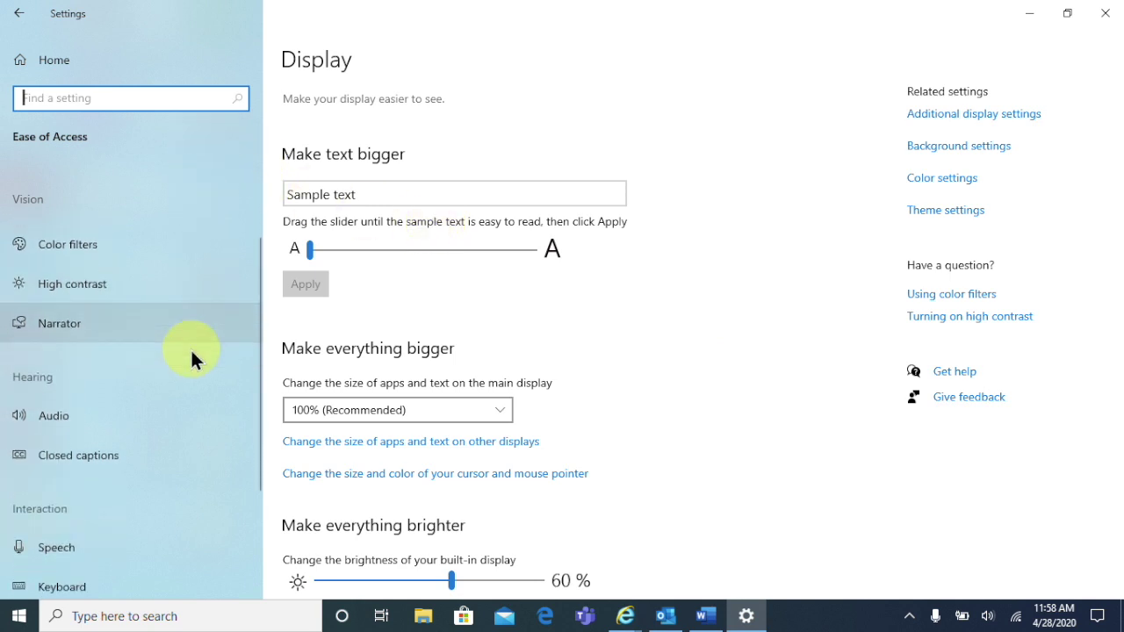
{"action": "scroll", "coordinate": [191, 348], "scroll_direction": "down", "scroll_amount": 3}
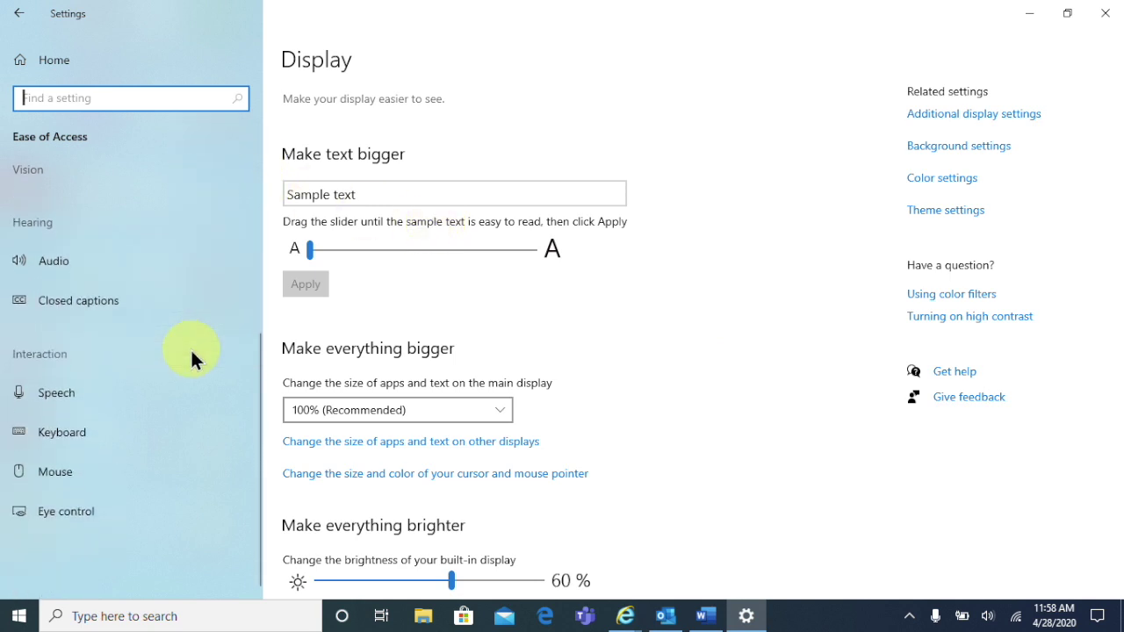
{"action": "left_click", "coordinate": [108, 393]}
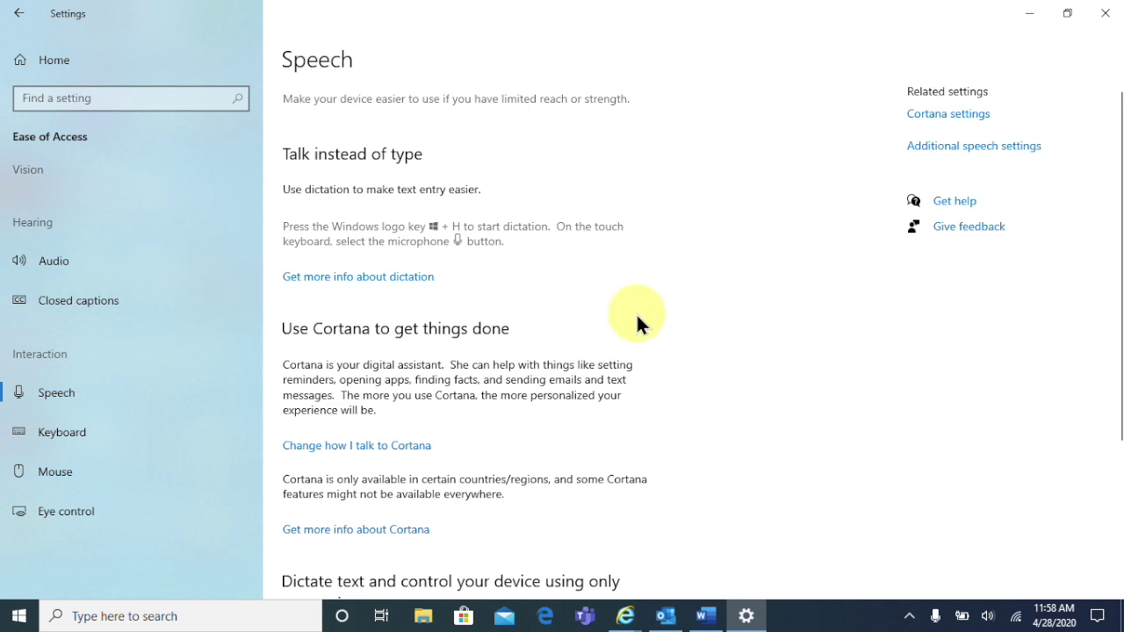
{"action": "scroll", "coordinate": [636, 312], "scroll_direction": "down", "scroll_amount": 3}
{"action": "scroll", "coordinate": [638, 322], "scroll_direction": "down", "scroll_amount": 1}
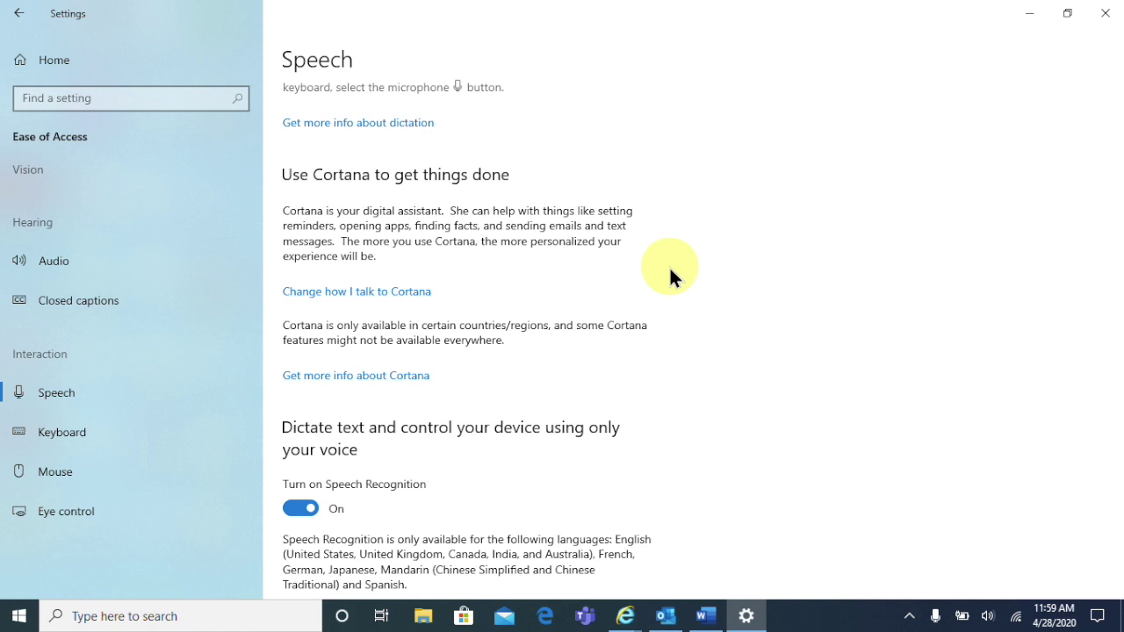
{"action": "scroll", "coordinate": [669, 266], "scroll_direction": "down", "scroll_amount": 2}
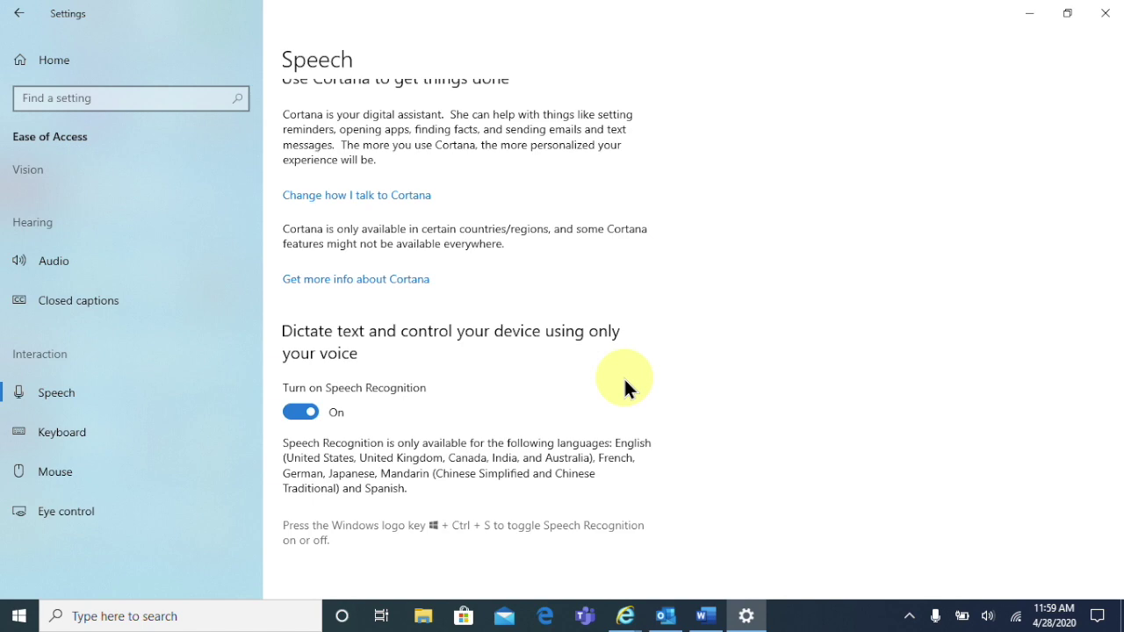
{"action": "key", "text": "alt+F4"}
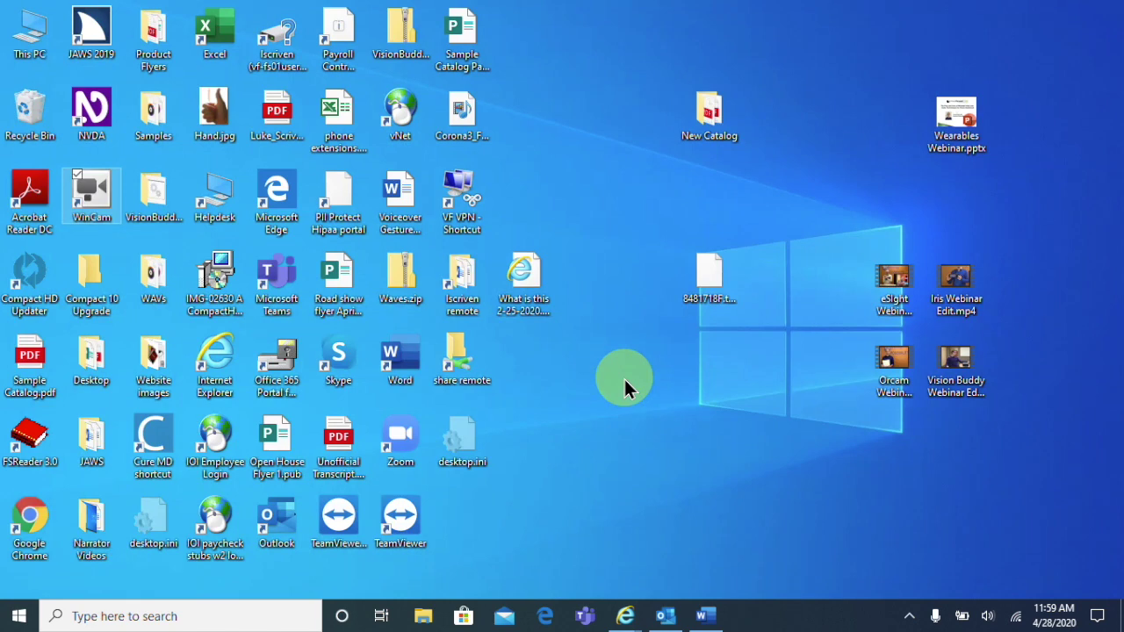
Return to Document2 in Word and delete all its existing text, leaving 0 words.
{"action": "key", "text": "alt+Tab"}
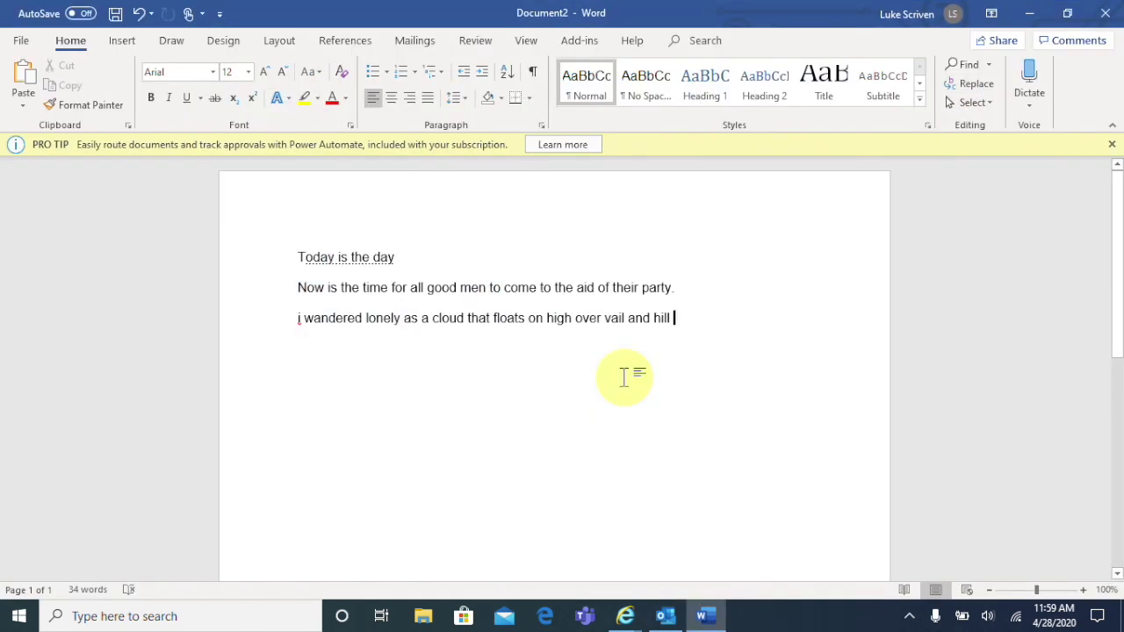
{"action": "key", "text": "ctrl+a"}
{"action": "key", "text": "Delete"}
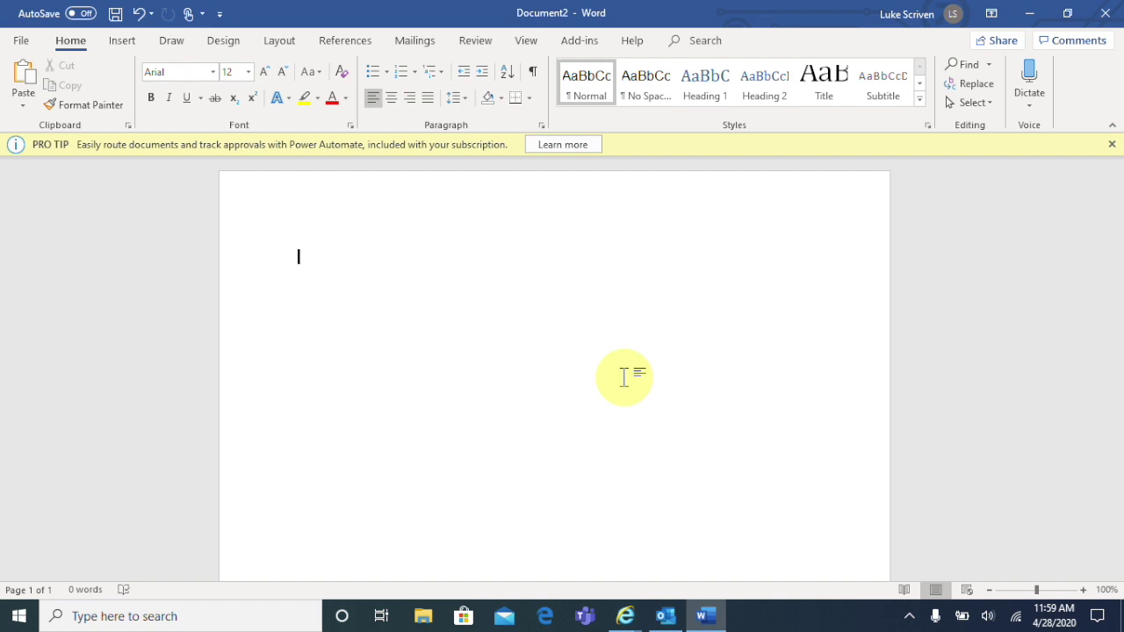
Dictate 'Today is the day for all good men…' with Windows dictation, then start a new paragraph.
{"action": "key", "text": "alt+grave"}
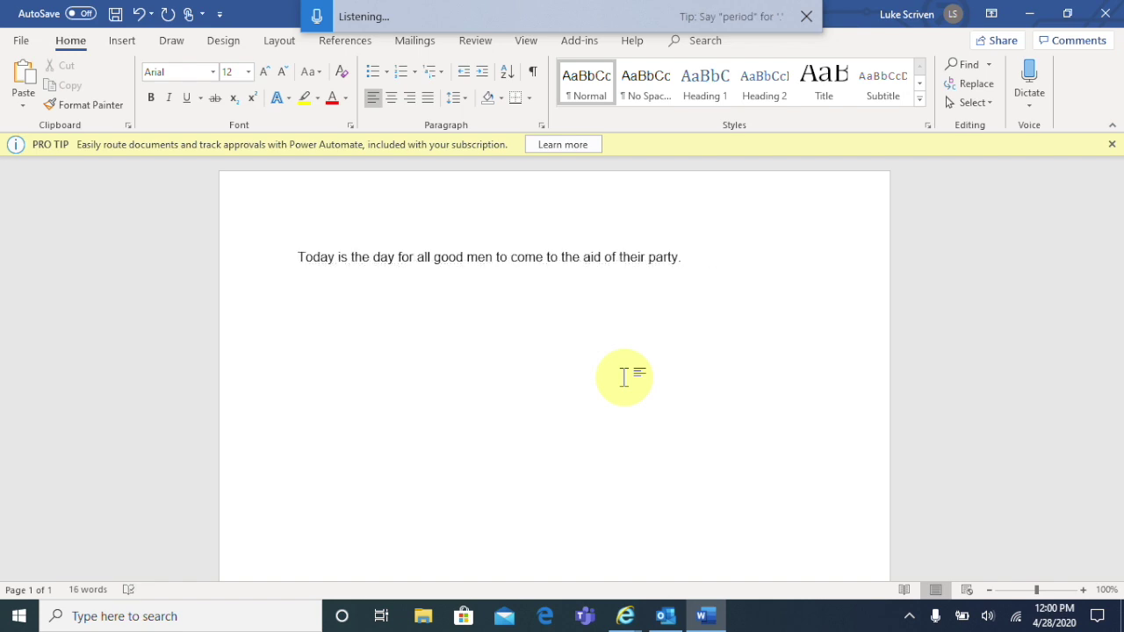
{"action": "left_click", "coordinate": [319, 26]}
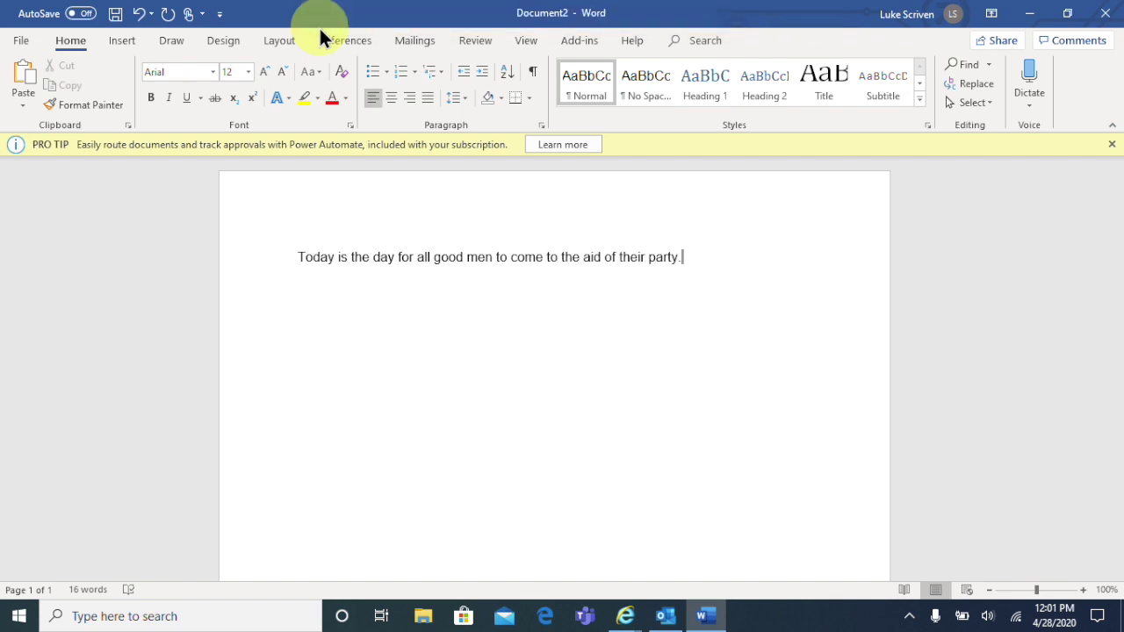
{"action": "key", "text": "Return"}
{"action": "key", "text": "Return"}
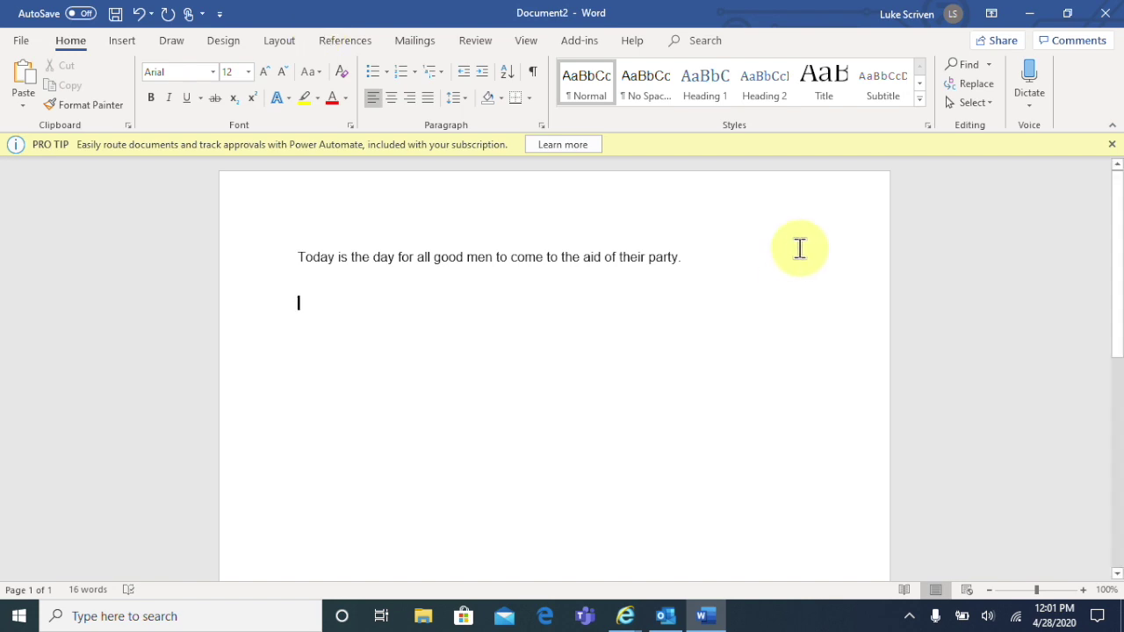
Use Word's Dictate to add 'Today is a beautiful day… the birds are tweeting!'.
{"action": "left_click", "coordinate": [1050, 69]}
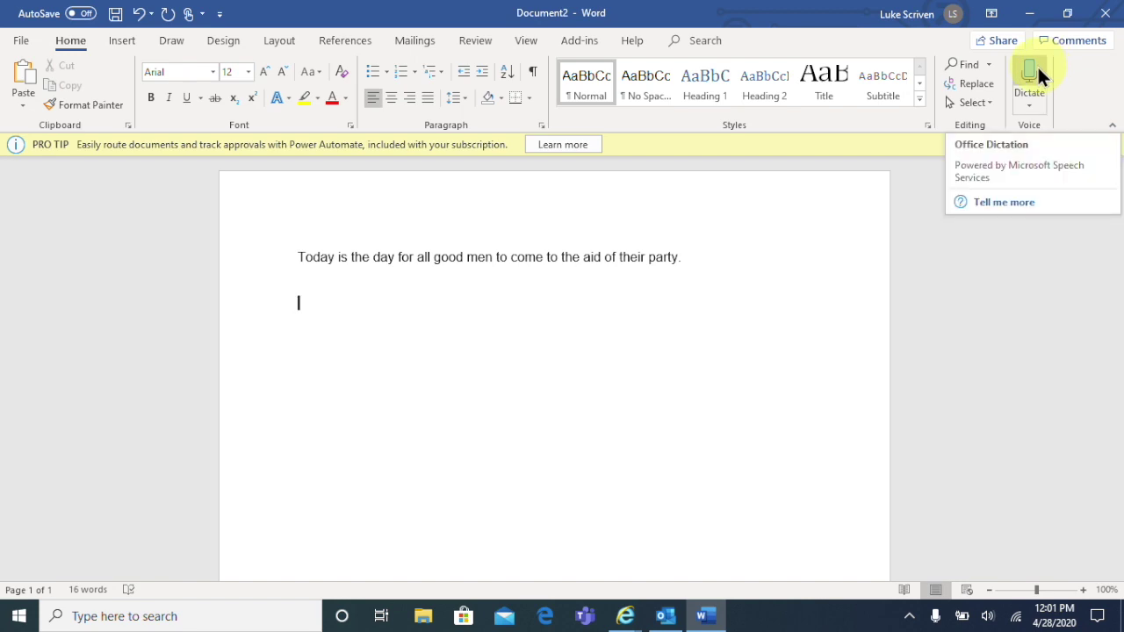
{"action": "left_click", "coordinate": [1037, 67]}
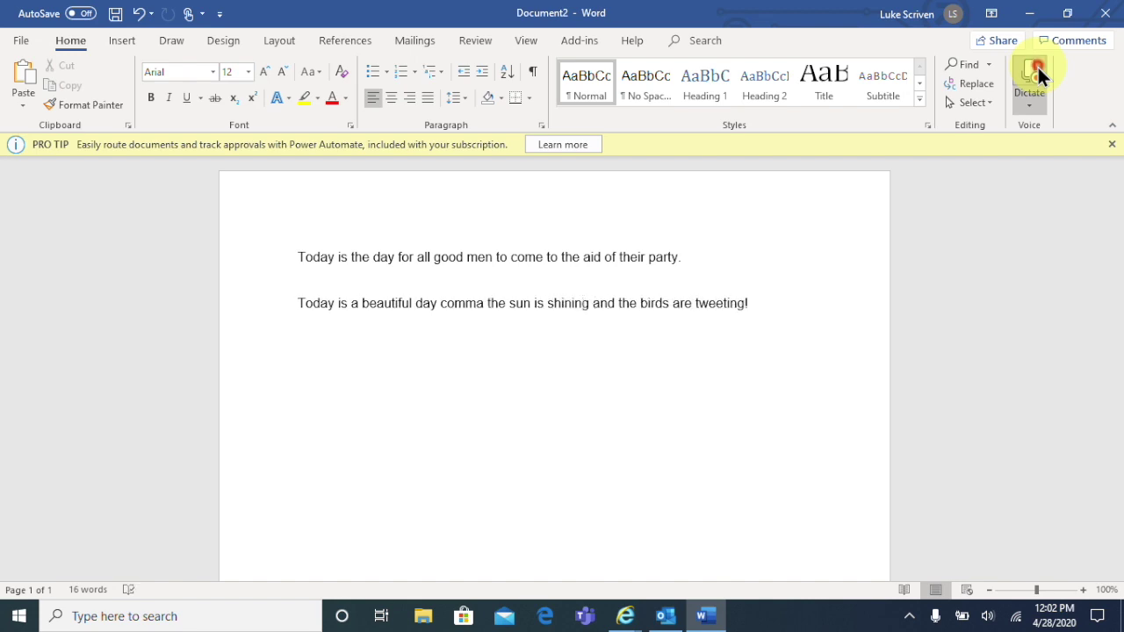
{"action": "left_click", "coordinate": [1037, 65]}
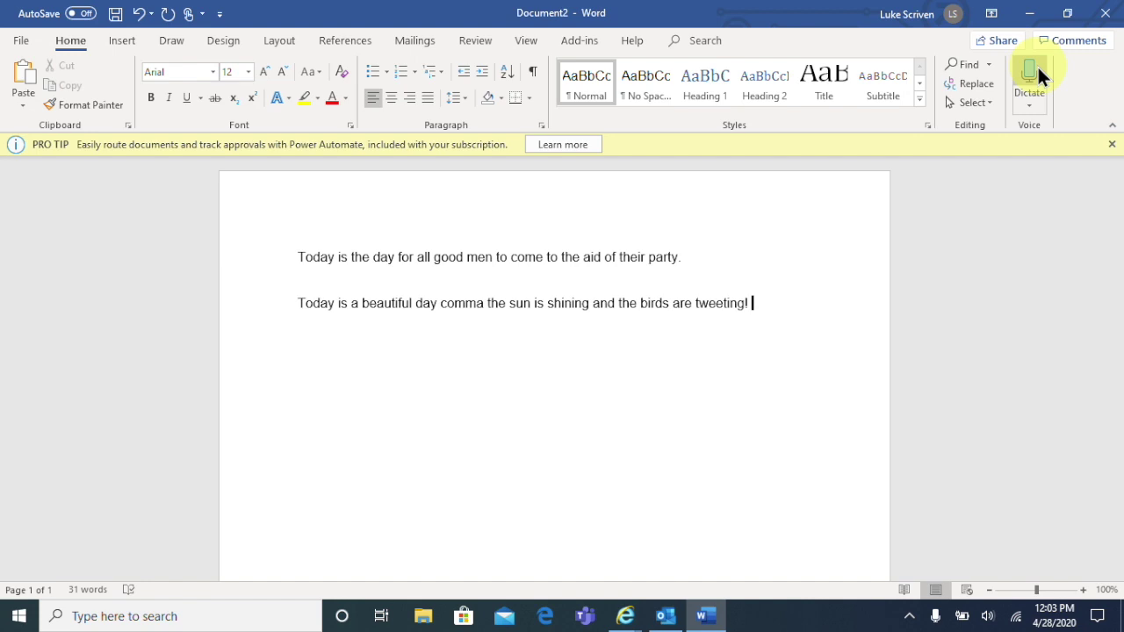
Search Windows for 'speech' and open the Speech Recognition Control Panel page.
{"action": "key", "text": "super"}
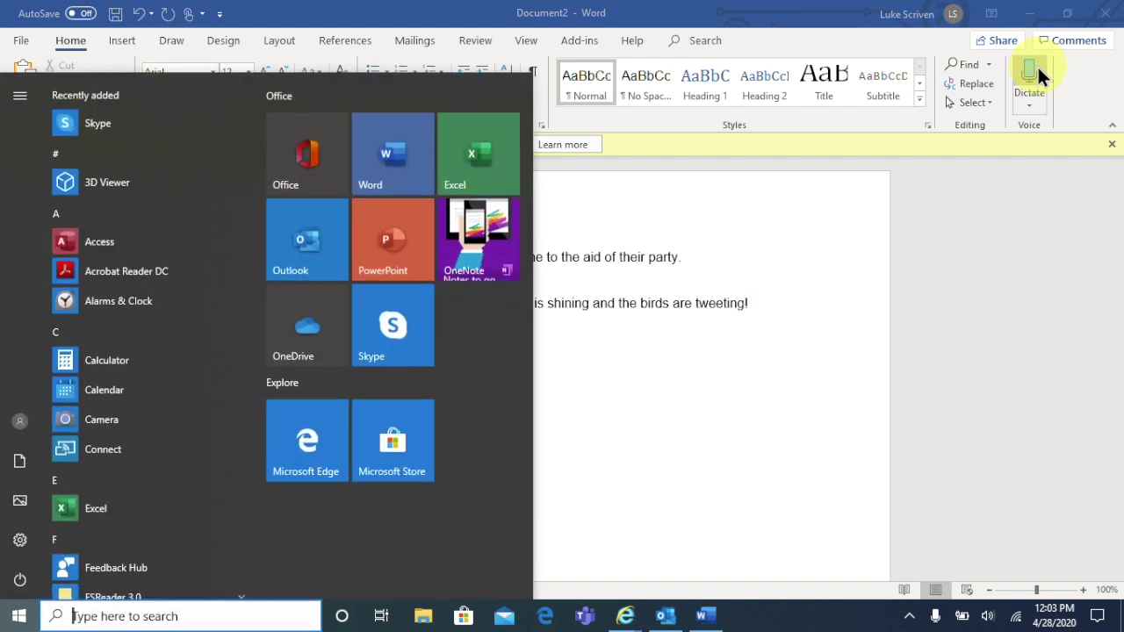
{"action": "type", "text": "speech"}
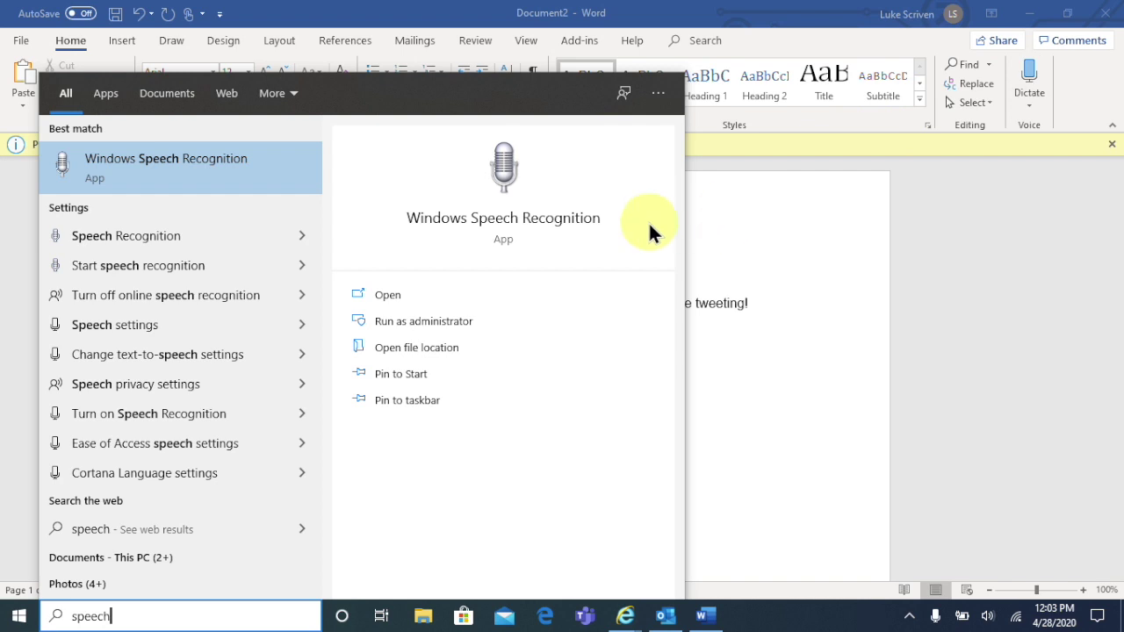
{"action": "left_click", "coordinate": [526, 295]}
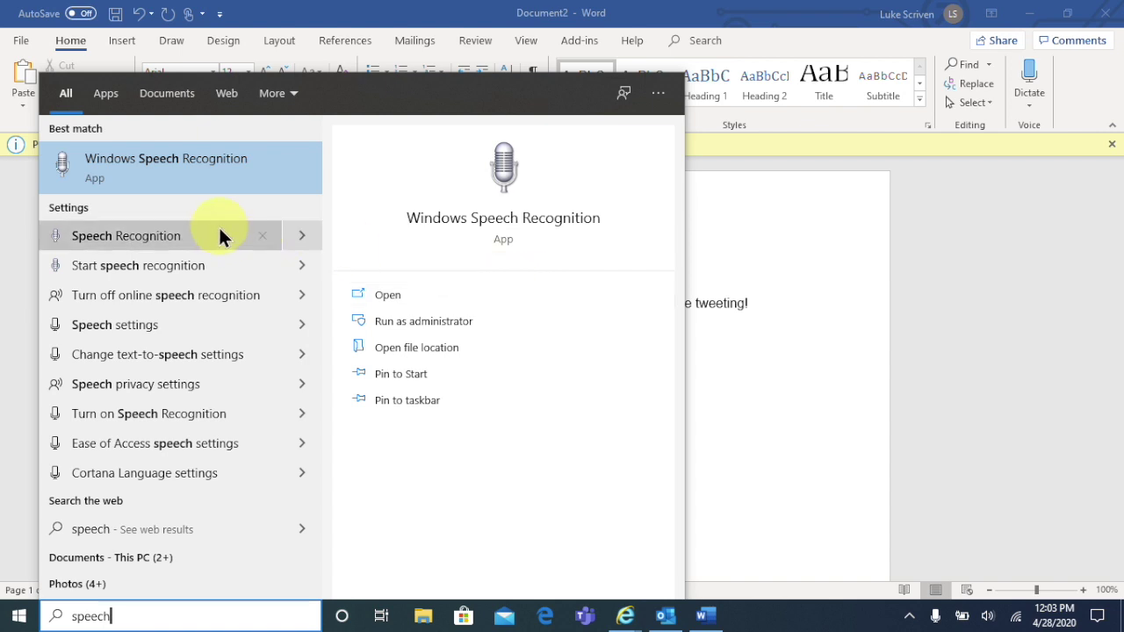
{"action": "left_click", "coordinate": [297, 233]}
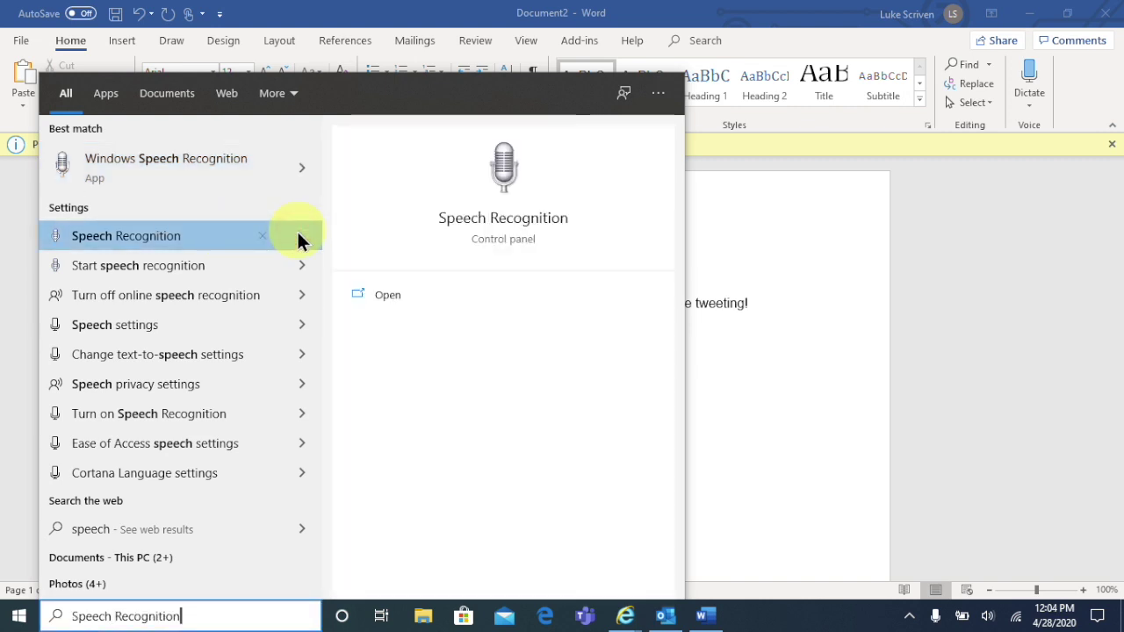
{"action": "left_click", "coordinate": [373, 292]}
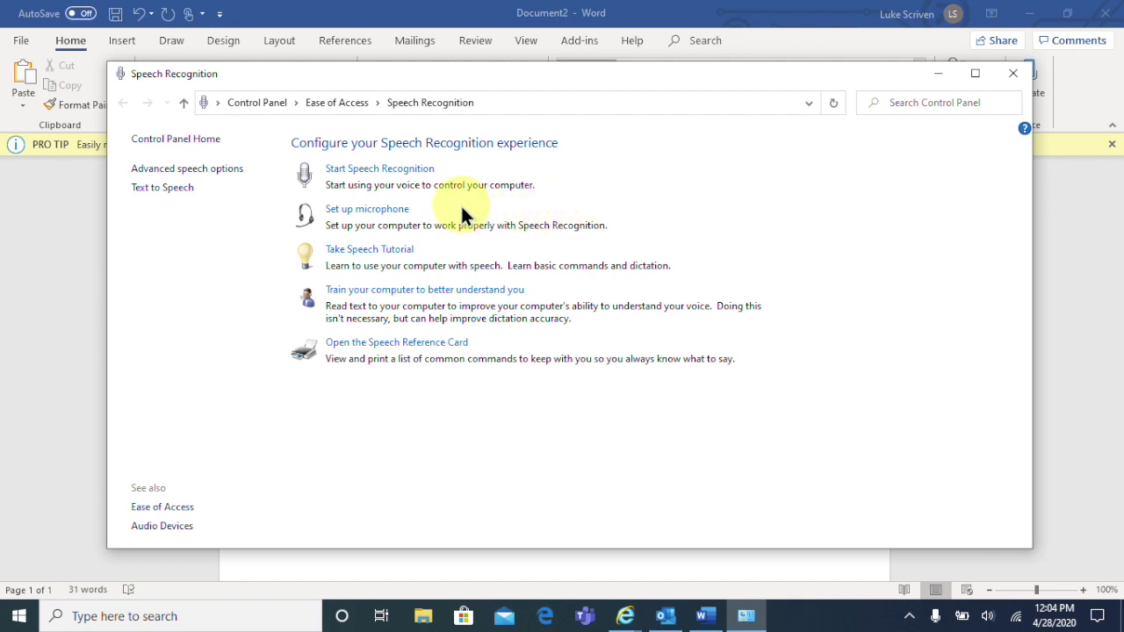
Complete the Microphone Setup Wizard for a headset microphone, reading the sample sentence aloud.
{"action": "left_click", "coordinate": [406, 215]}
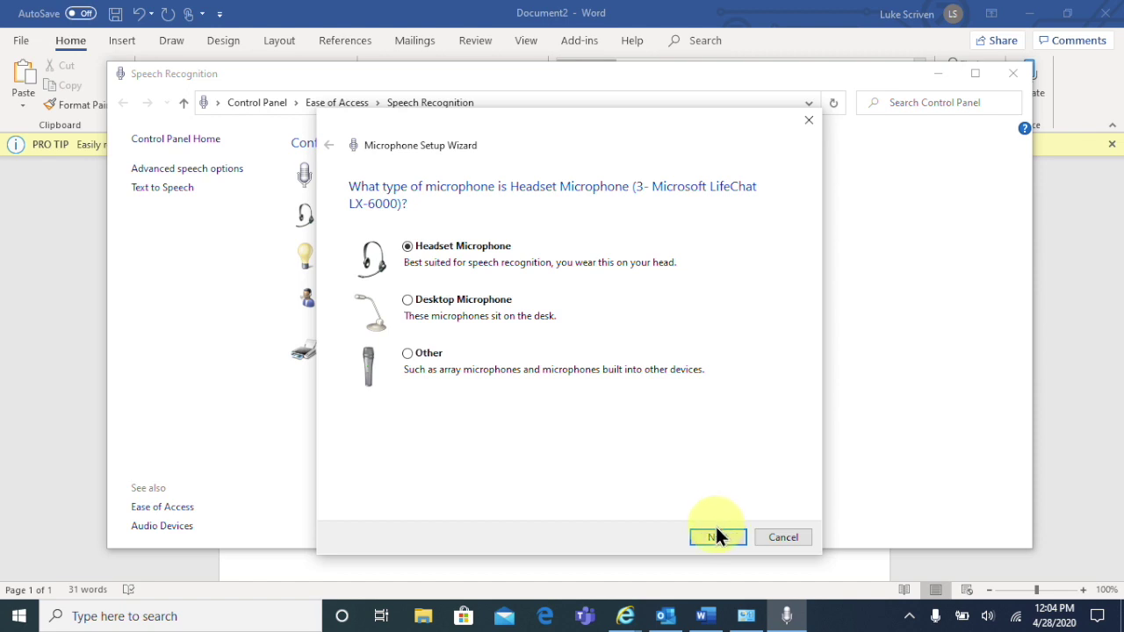
{"action": "left_click", "coordinate": [714, 532]}
{"action": "left_click", "coordinate": [715, 531]}
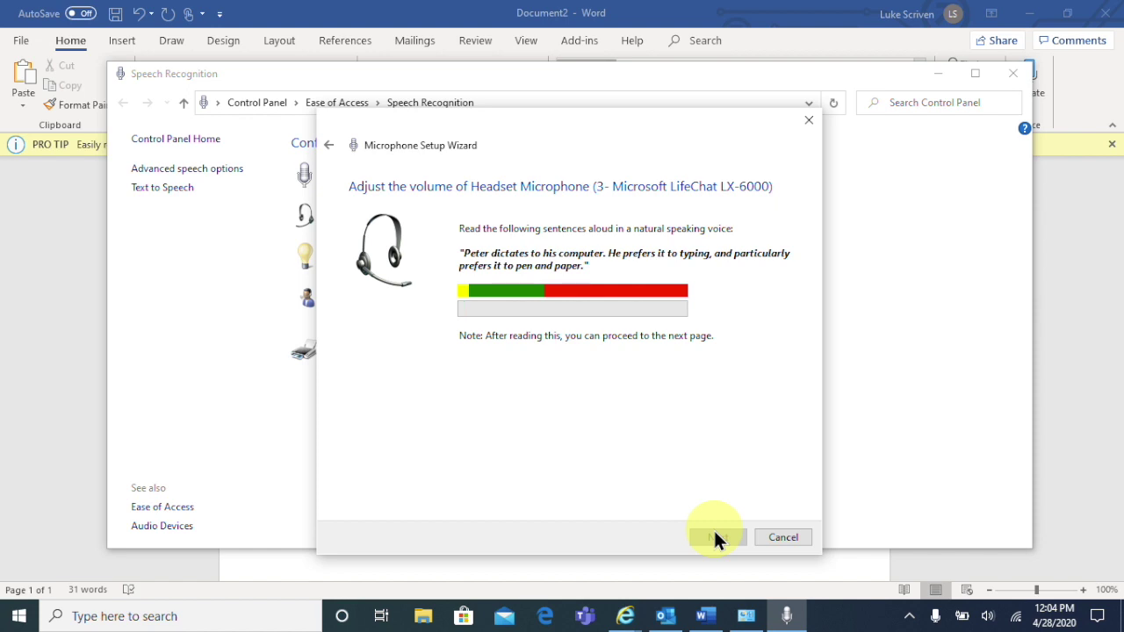
{"action": "left_click", "coordinate": [716, 538]}
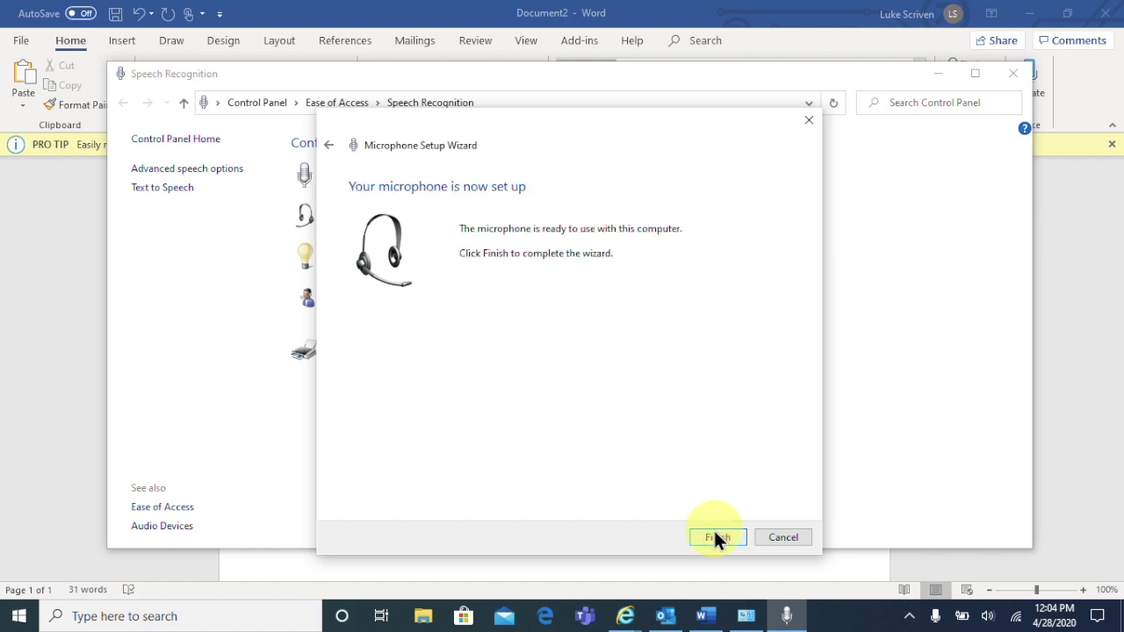
{"action": "left_click", "coordinate": [715, 537]}
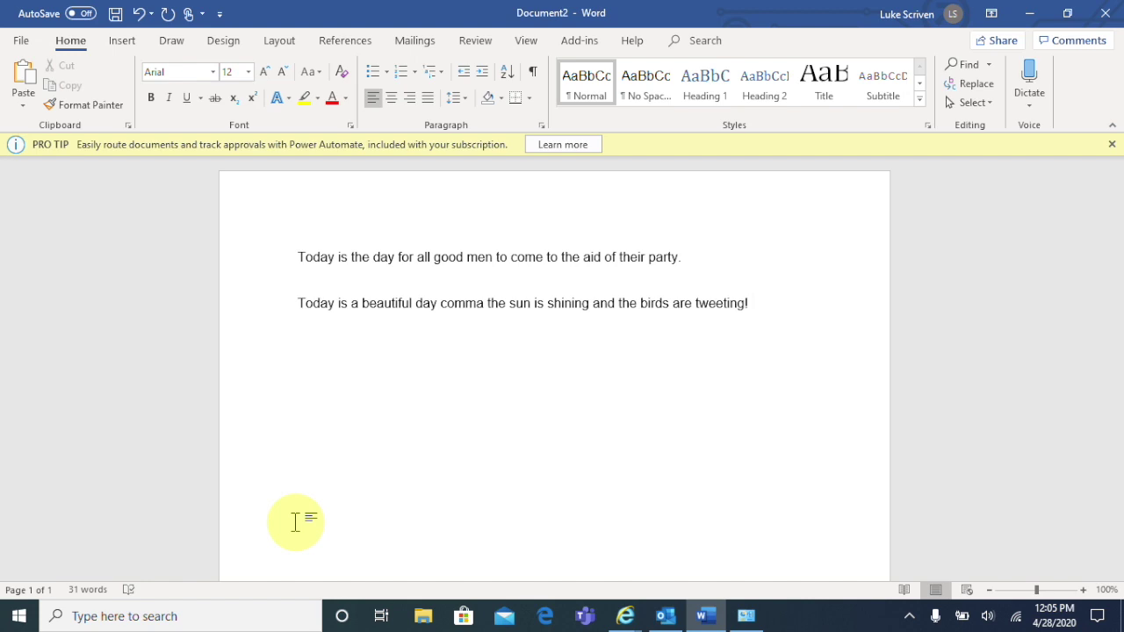
Reopen Speech Recognition via a 'speech' search and bring up the advanced speech options.
{"action": "left_click", "coordinate": [232, 612]}
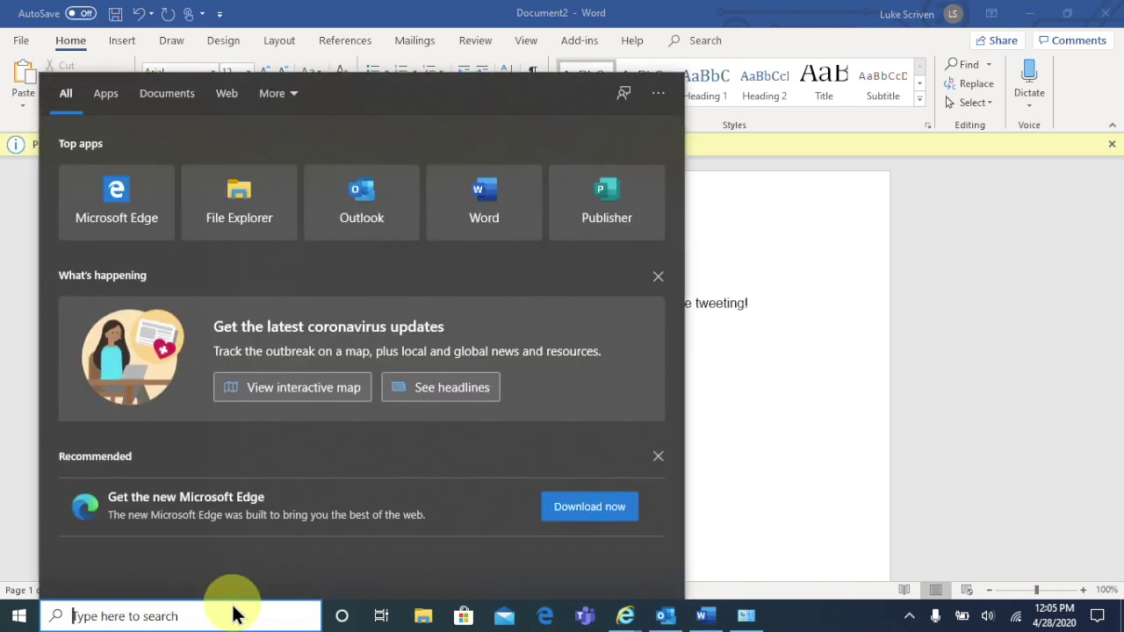
{"action": "type", "text": "speech"}
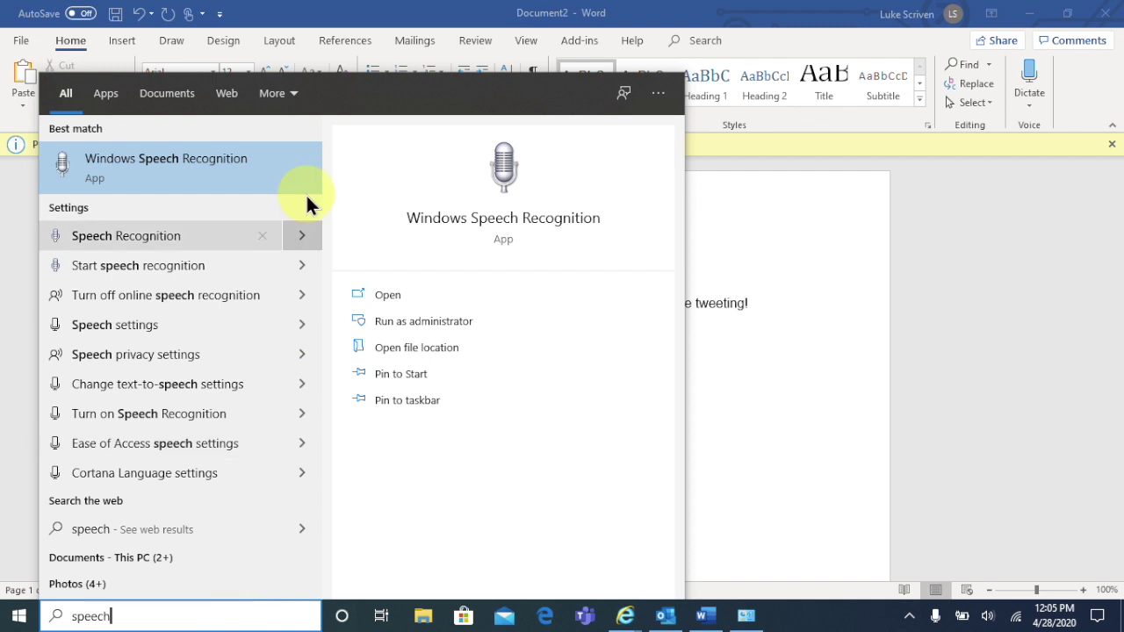
{"action": "left_click", "coordinate": [210, 235]}
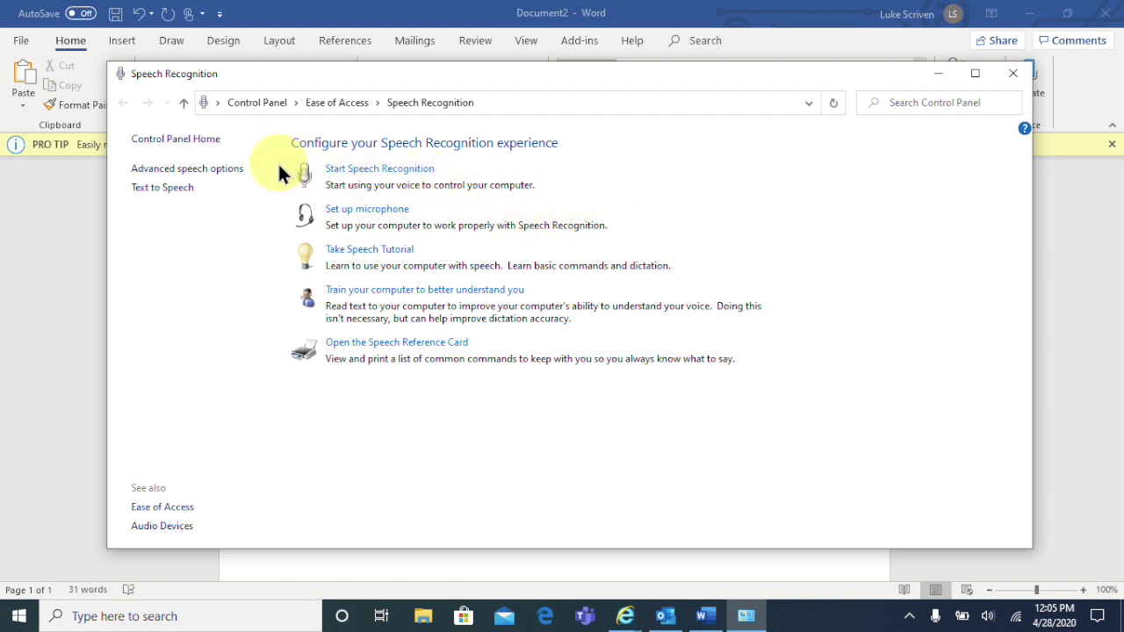
{"action": "left_click", "coordinate": [234, 172]}
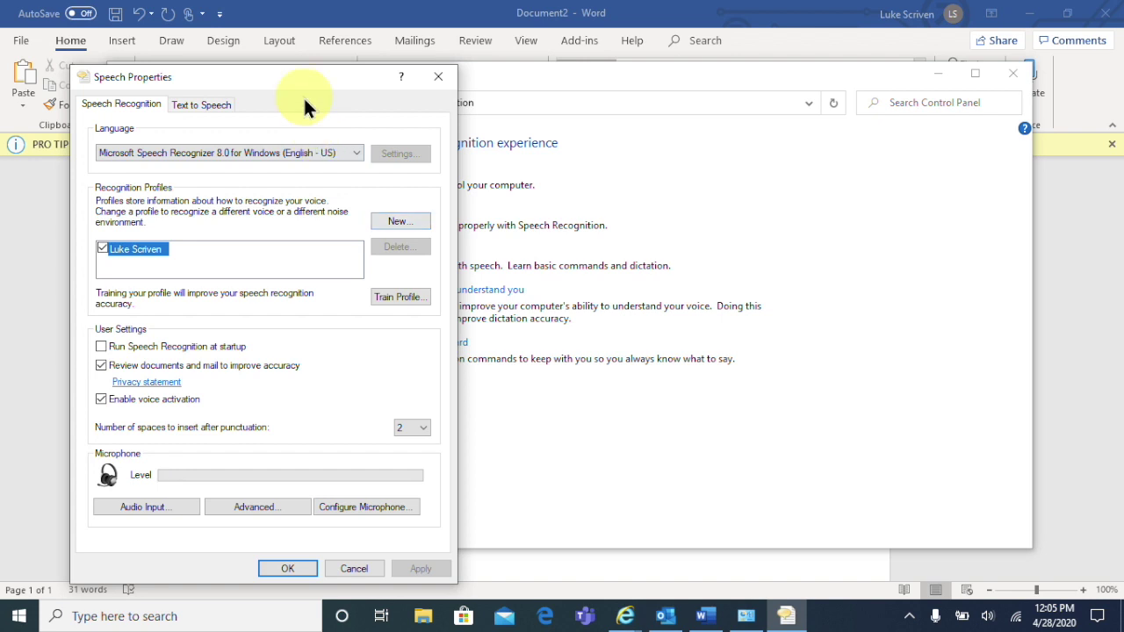
Move the Speech Properties dialog aside to review the English (US) recognizer and profile settings.
{"action": "left_click_drag", "start_coordinate": [289, 77], "coordinate": [396, 49]}
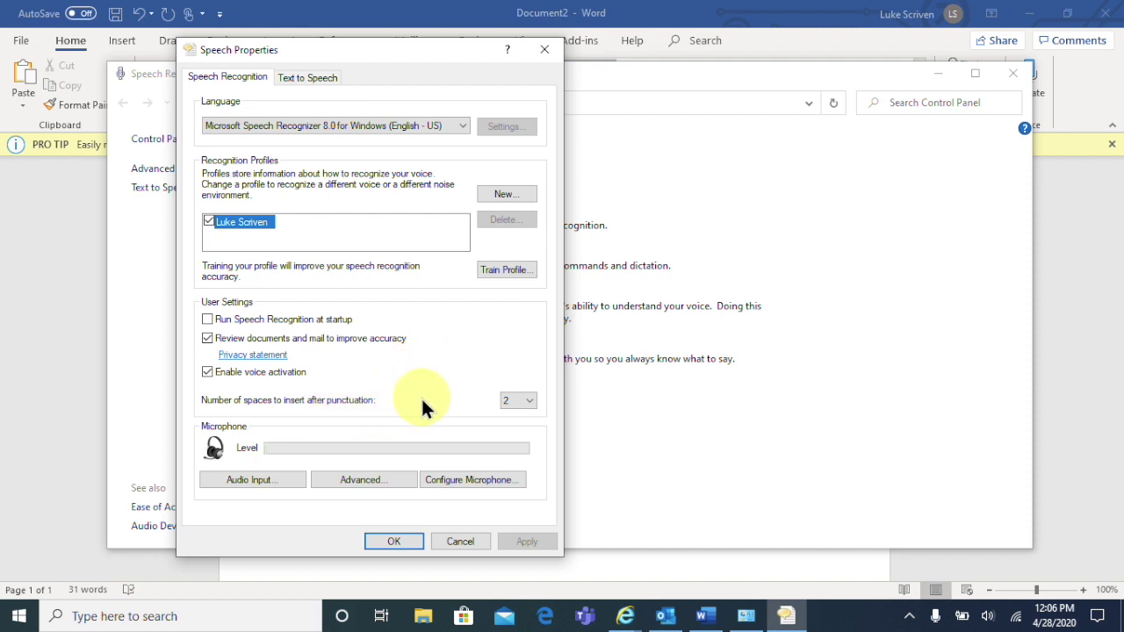
Accept Speech Properties, start Windows Speech Recognition, dismiss the Outlook notification, and begin a new line.
{"action": "left_click", "coordinate": [391, 540]}
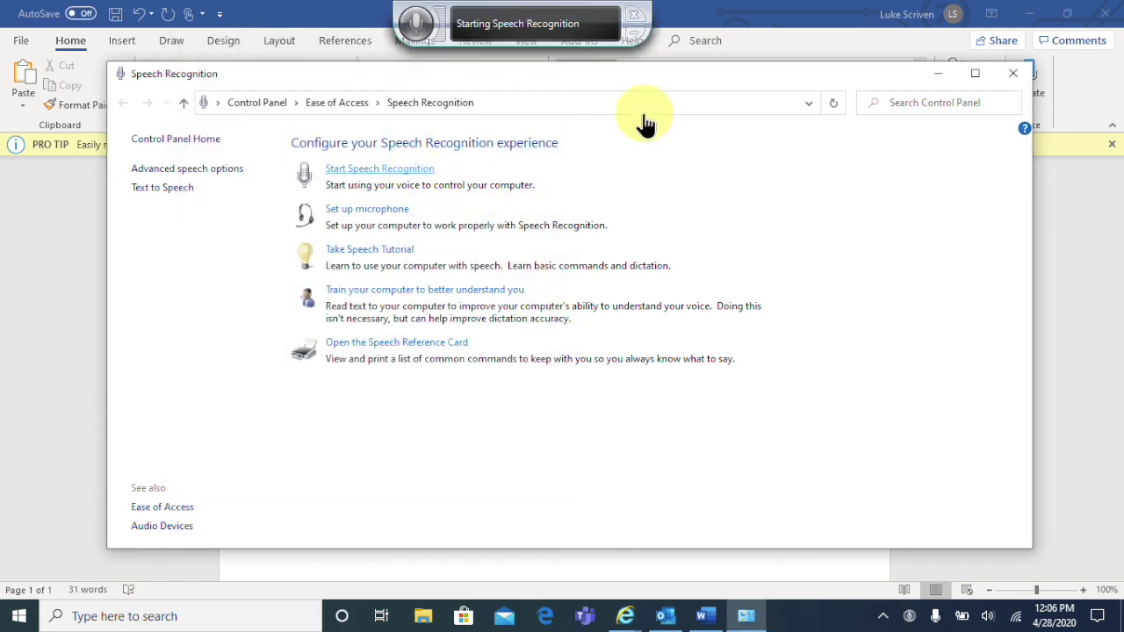
{"action": "left_click", "coordinate": [1012, 75]}
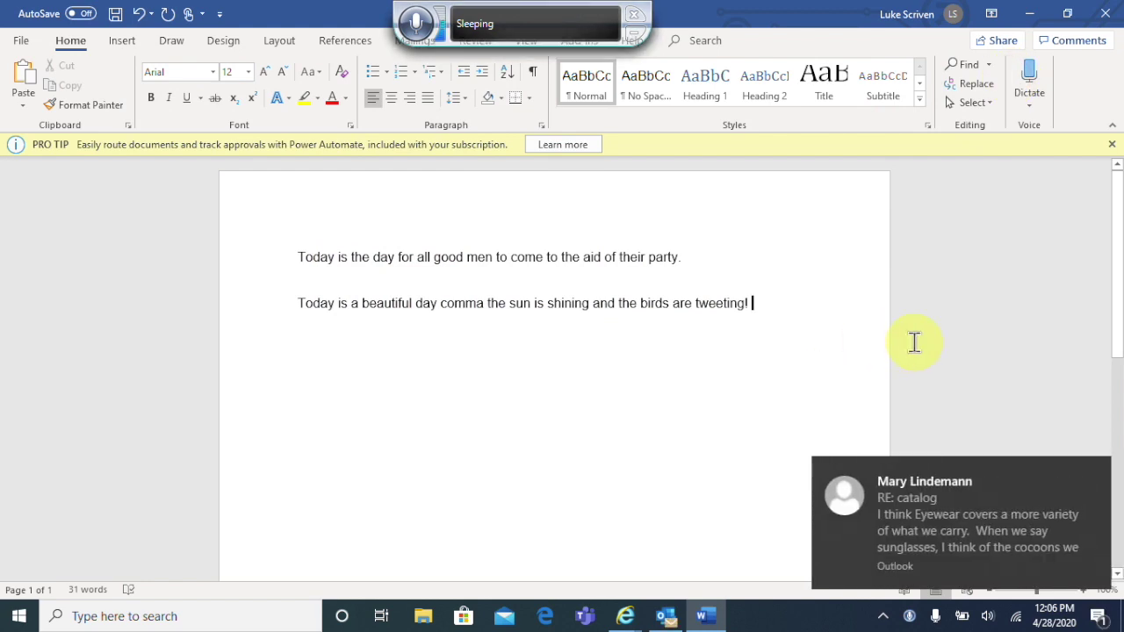
{"action": "left_click", "coordinate": [1094, 475]}
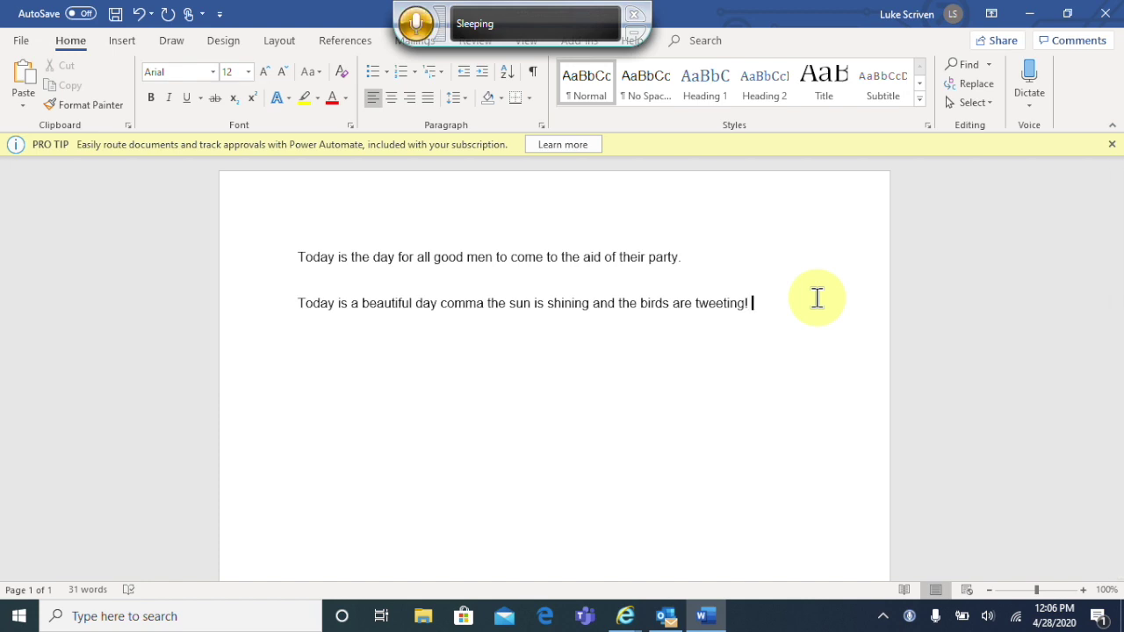
{"action": "key", "text": "Return"}
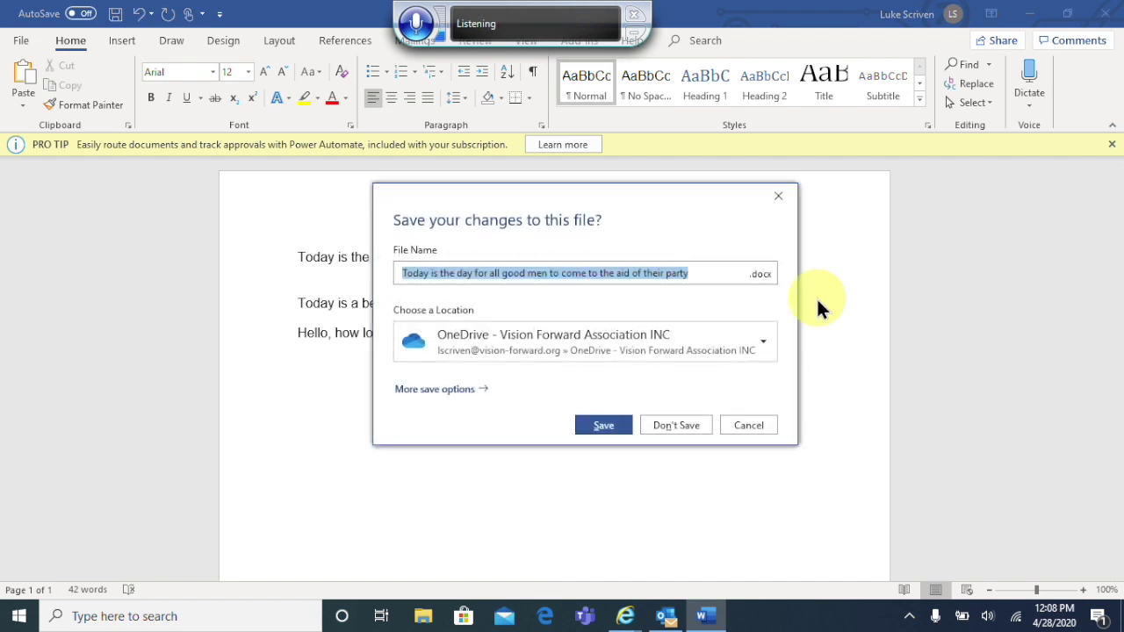
Discard Document2's changes with Don't Save after the voice 'close Word' command.
{"action": "left_click", "coordinate": [676, 425]}
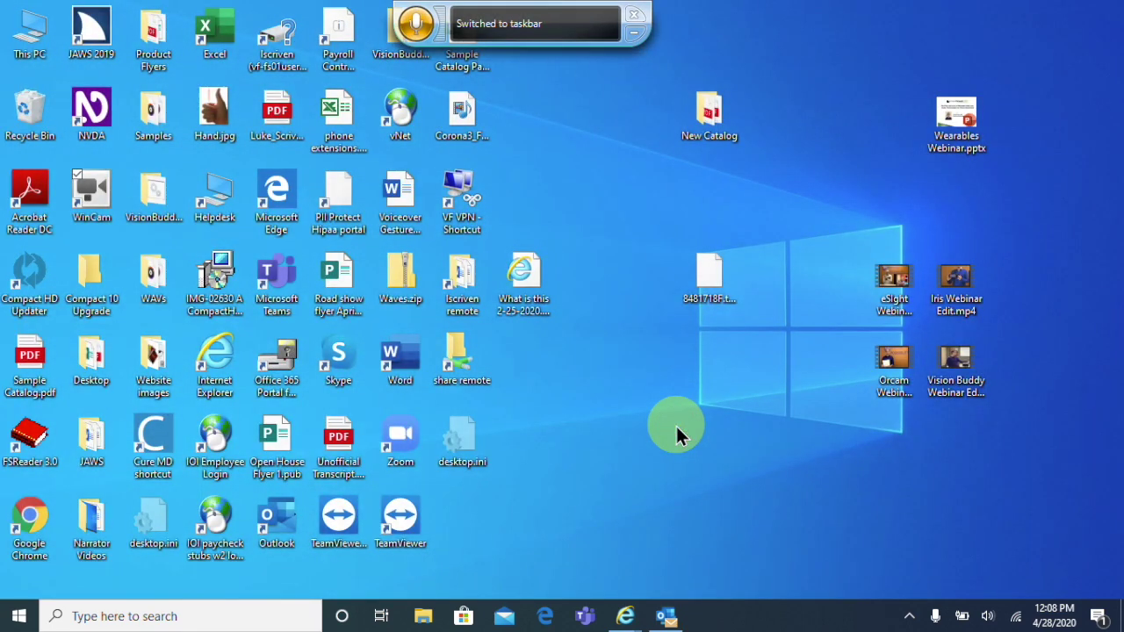